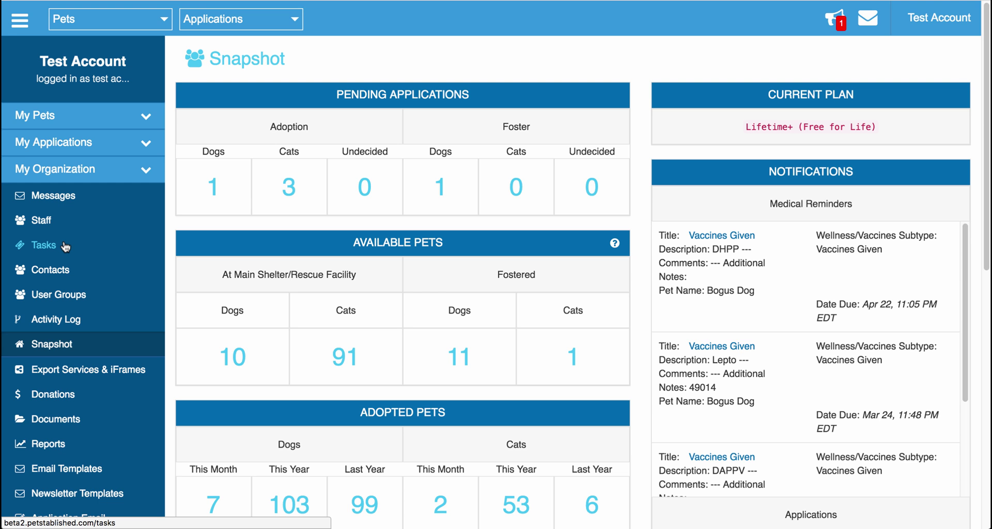
# Open the record of the dog Piwi for editing from the pets list.
pyautogui.scroll(-4, 66, 246)
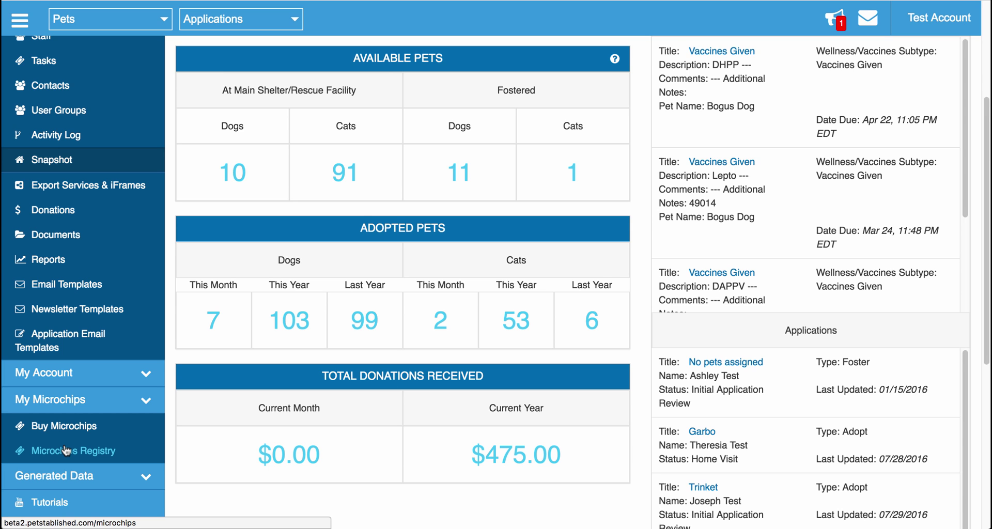
pyautogui.scroll(3, 165, 107)
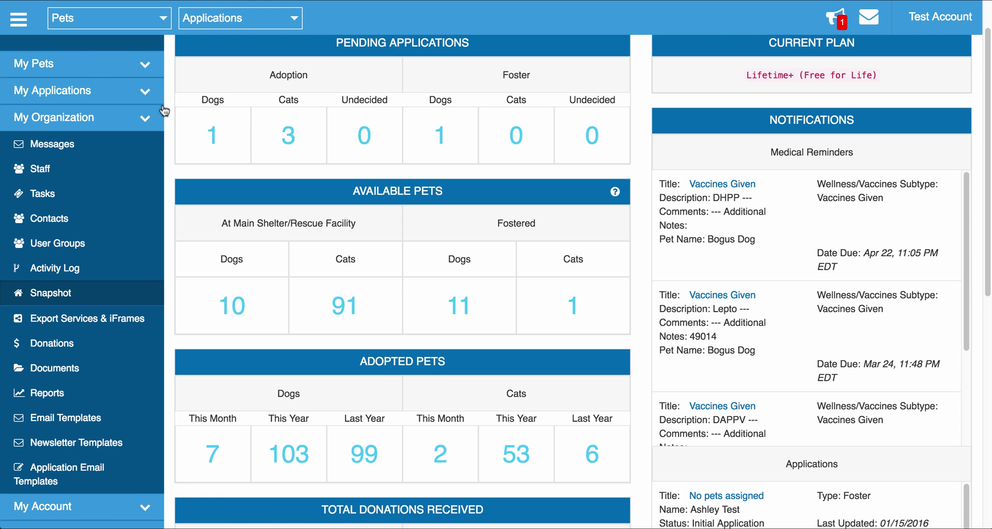
pyautogui.click(72, 68)
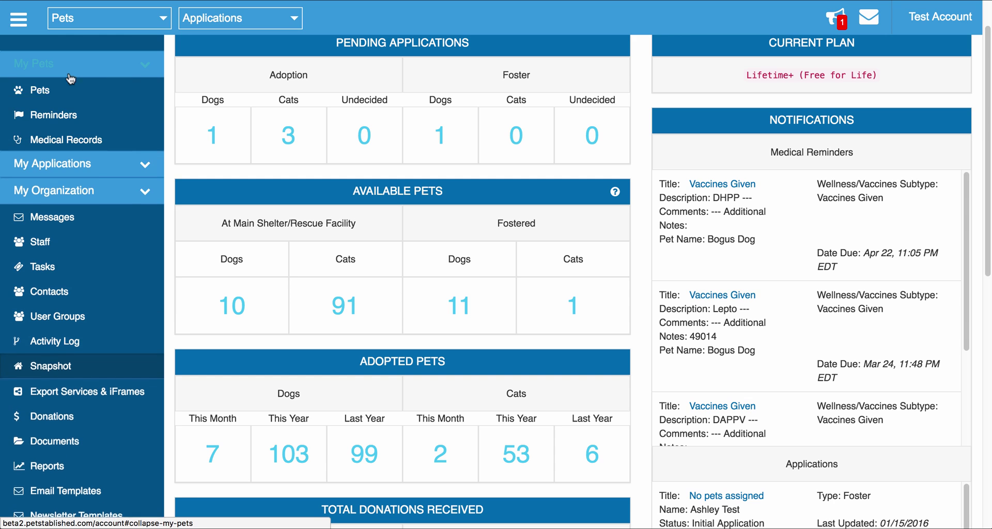
pyautogui.click(48, 78)
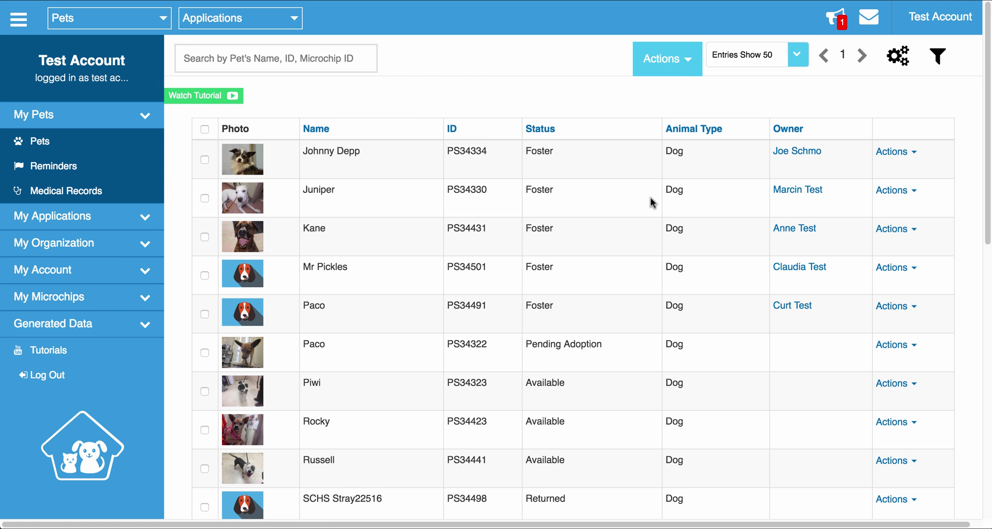
pyautogui.scroll(-1, 826, 242)
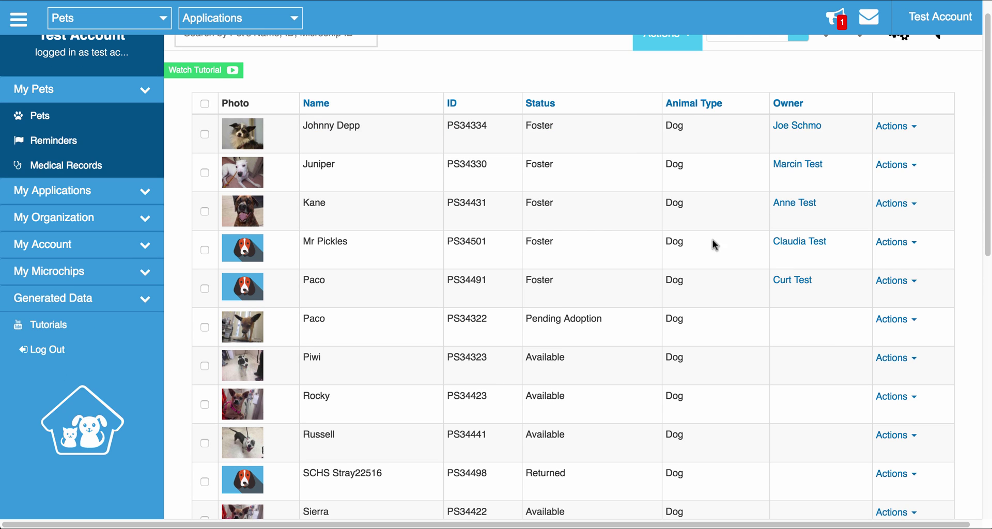
pyautogui.click(891, 360)
pyautogui.click(839, 378)
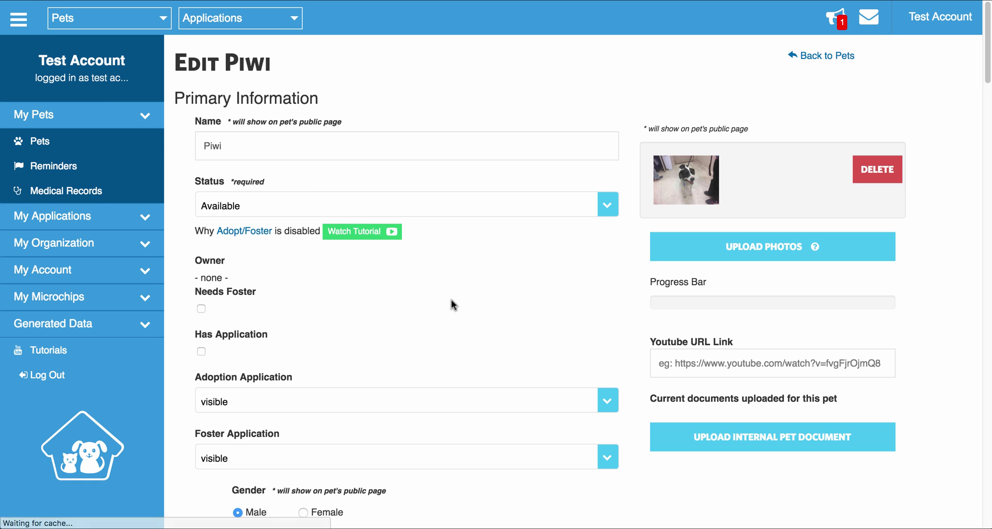
# Set Piwi's microchip number to 555555555 in the additional information and save the record.
pyautogui.scroll(-20, 451, 299)
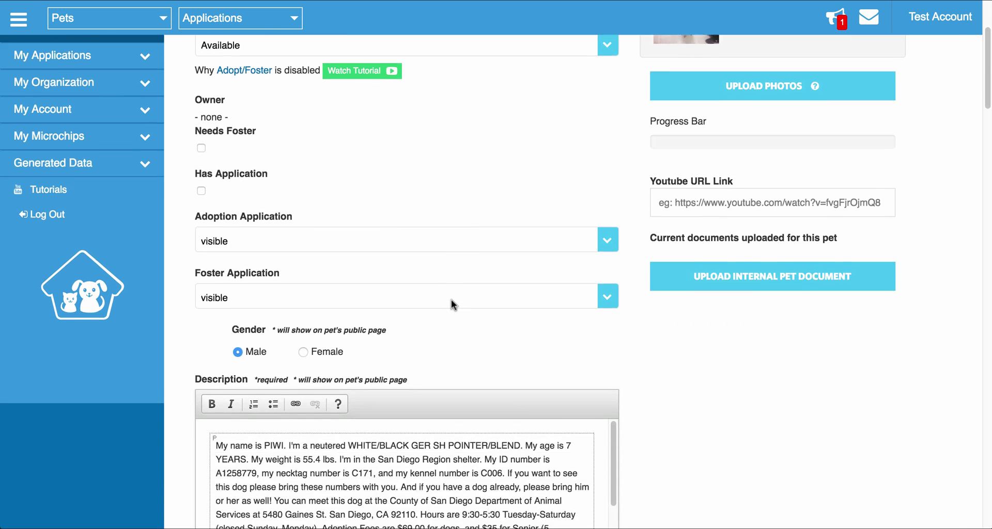
pyautogui.click(366, 320)
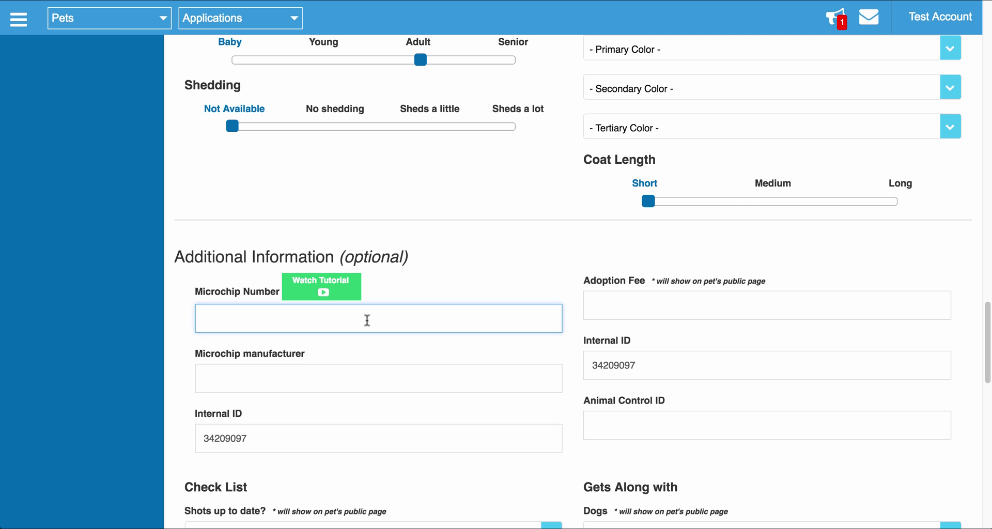
pyautogui.write('5555555555')
pyautogui.scroll(-15, 421, 394)
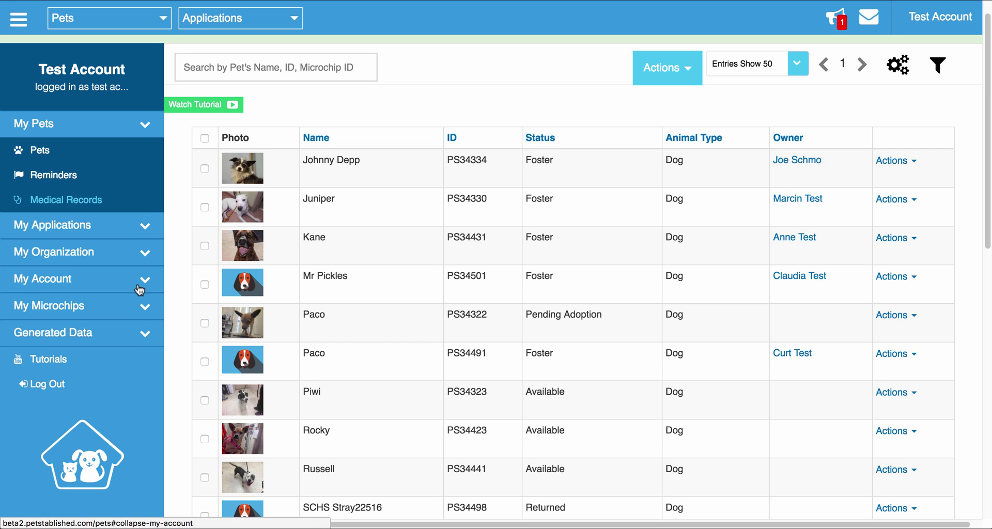
# Open the Microchips Registry with the list of non-registered chips.
pyautogui.click(91, 310)
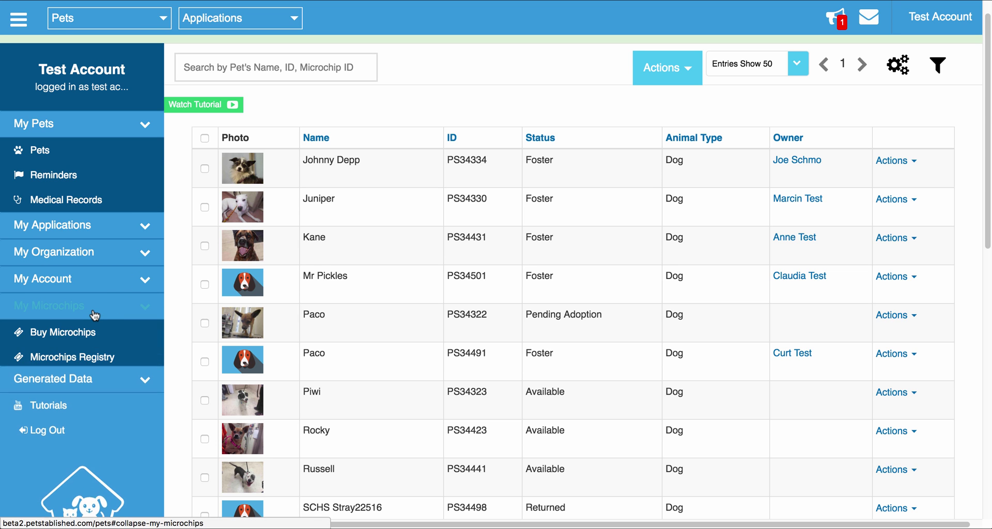
pyautogui.click(83, 357)
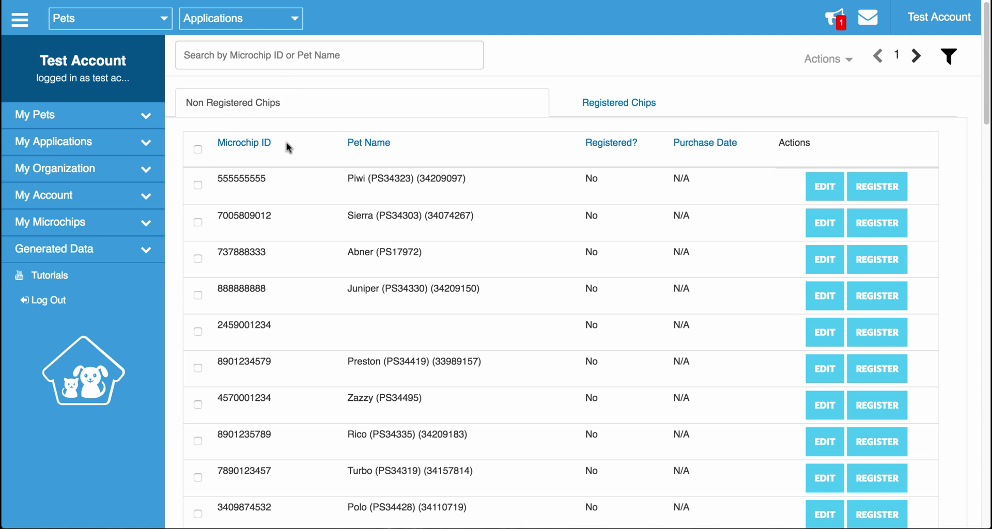
pyautogui.click(96, 226)
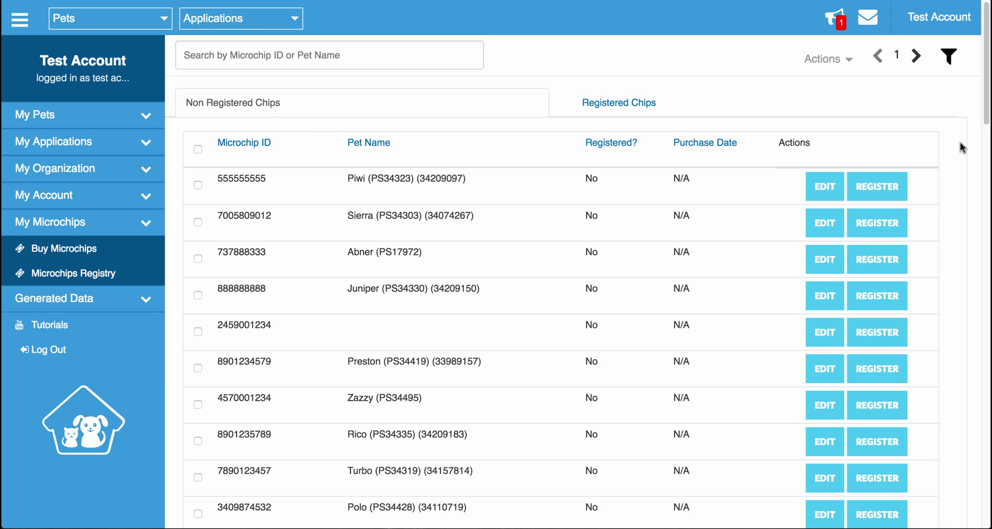
# Register Piwi's microchip, entering the payment card number, expiry date and security code, and dismiss the offer to update registry information.
pyautogui.click(885, 189)
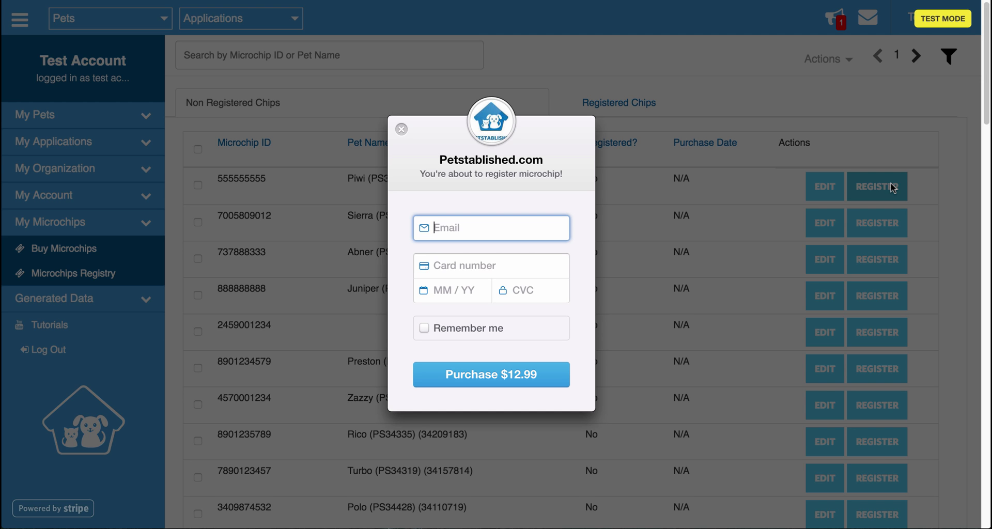
pyautogui.click(466, 265)
pyautogui.write('424242424242424212')
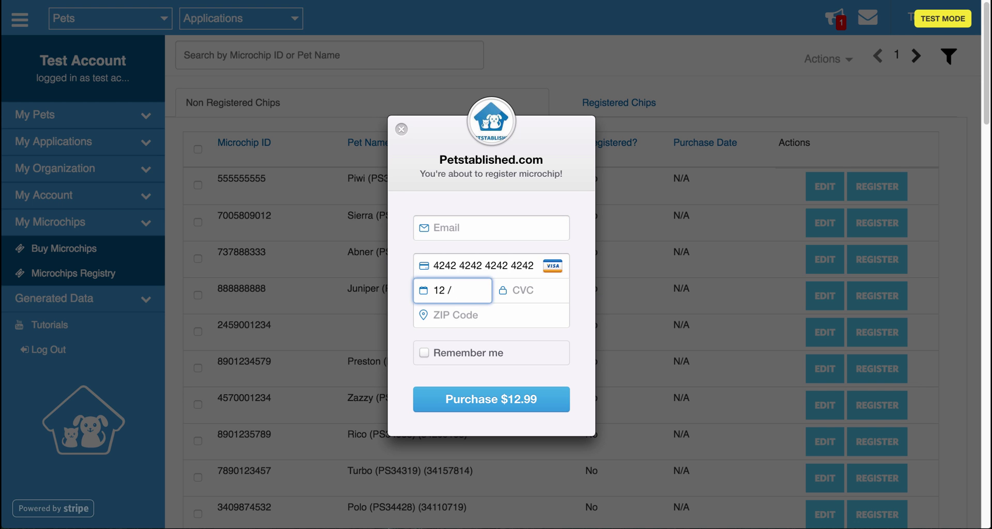
pyautogui.write('18')
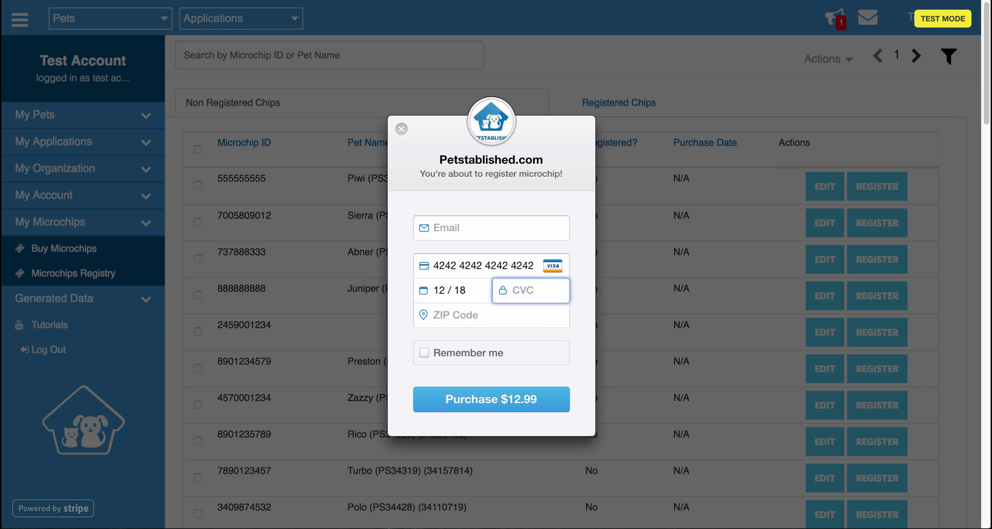
pyautogui.write('234')
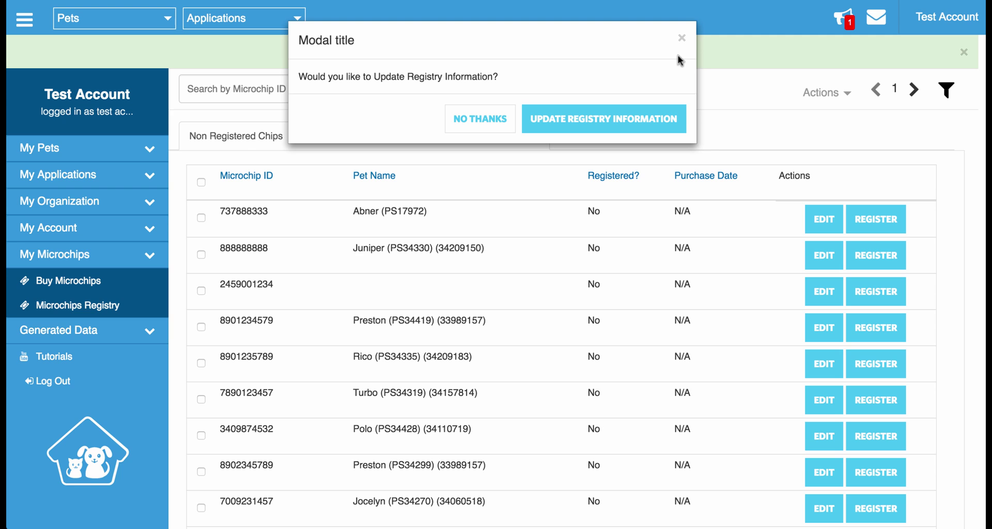
pyautogui.click(680, 39)
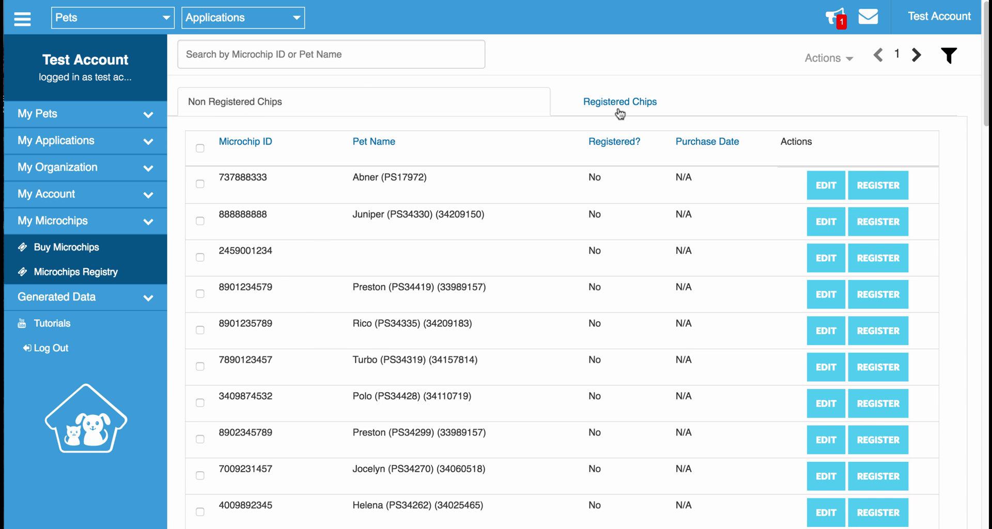
# Search the registered chips for 555555555 and open Piwi's chip information for updating.
pyautogui.click(635, 105)
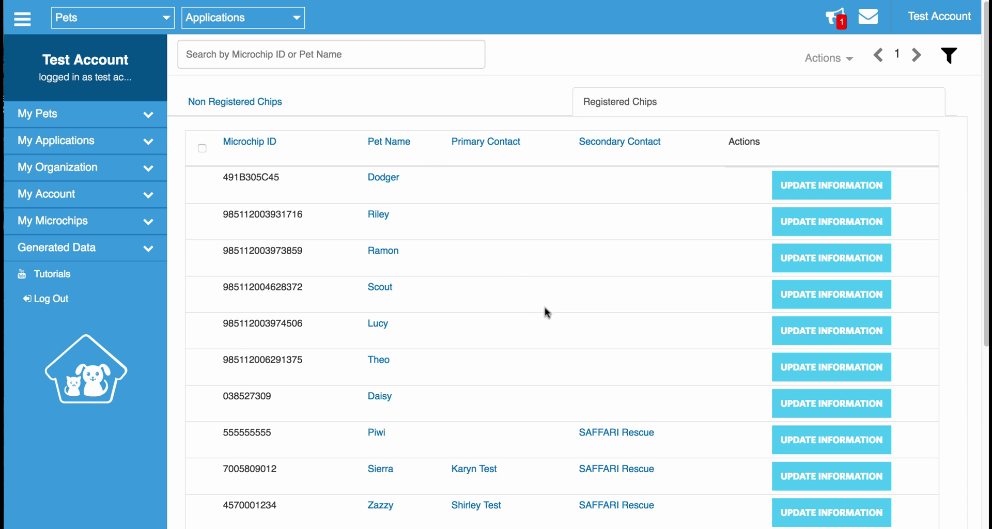
pyautogui.click(242, 60)
pyautogui.write('555555555')
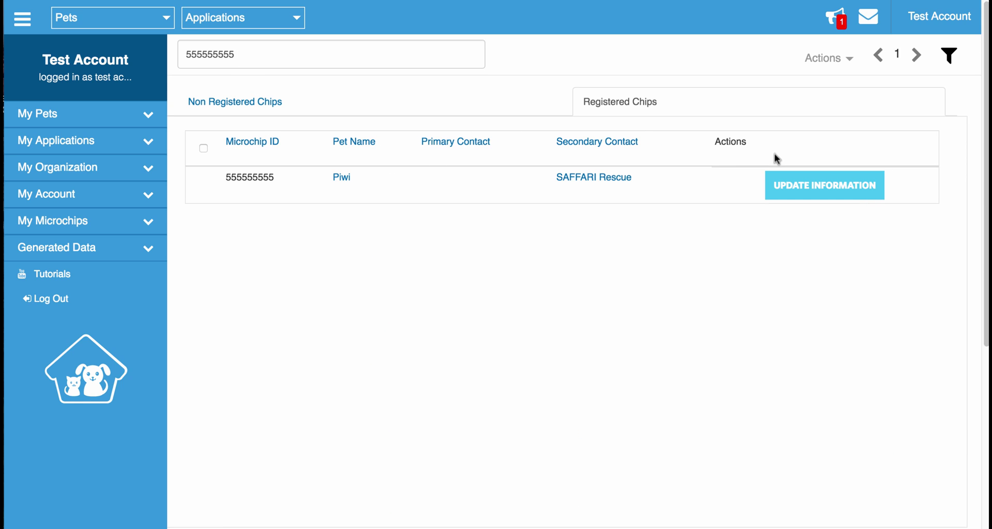
pyautogui.click(802, 188)
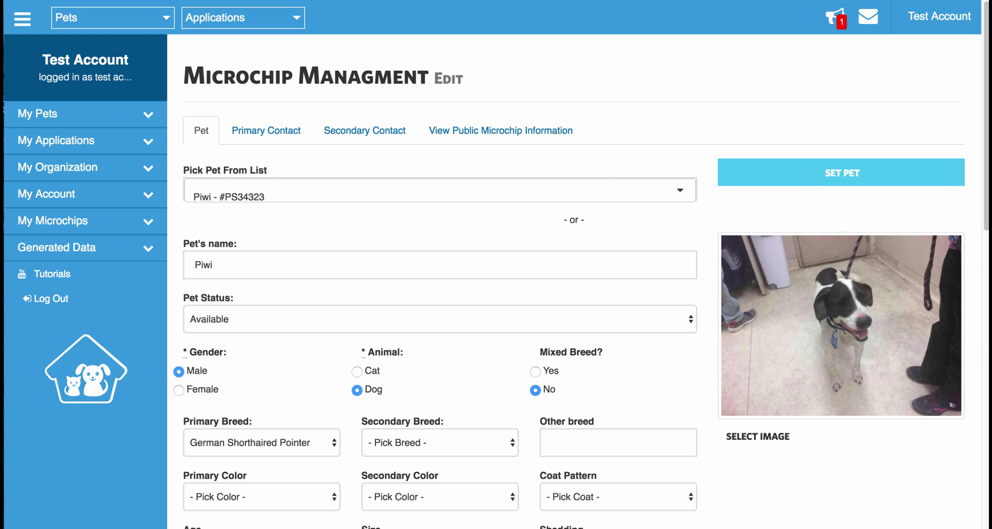
# Return to the Microchips Registry and look through the list of registered chips.
pyautogui.click(104, 221)
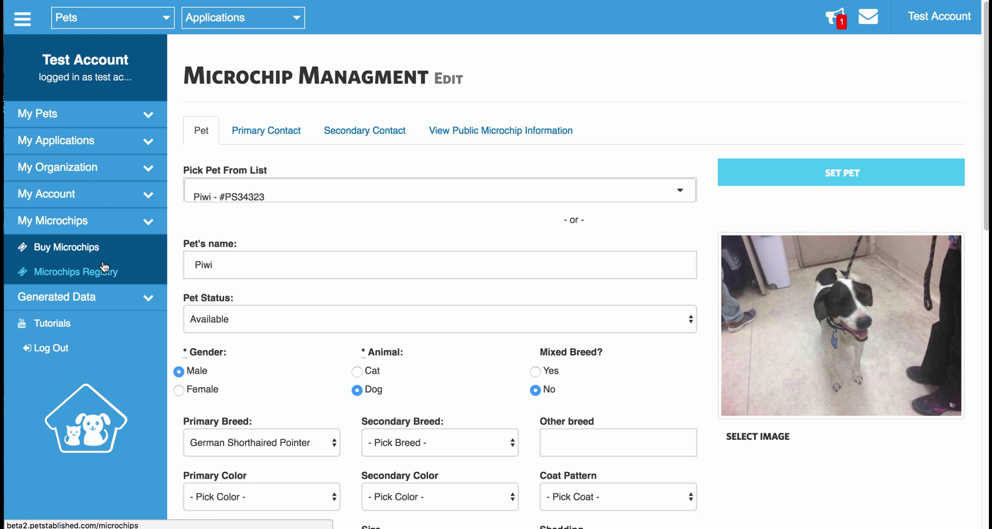
pyautogui.click(103, 272)
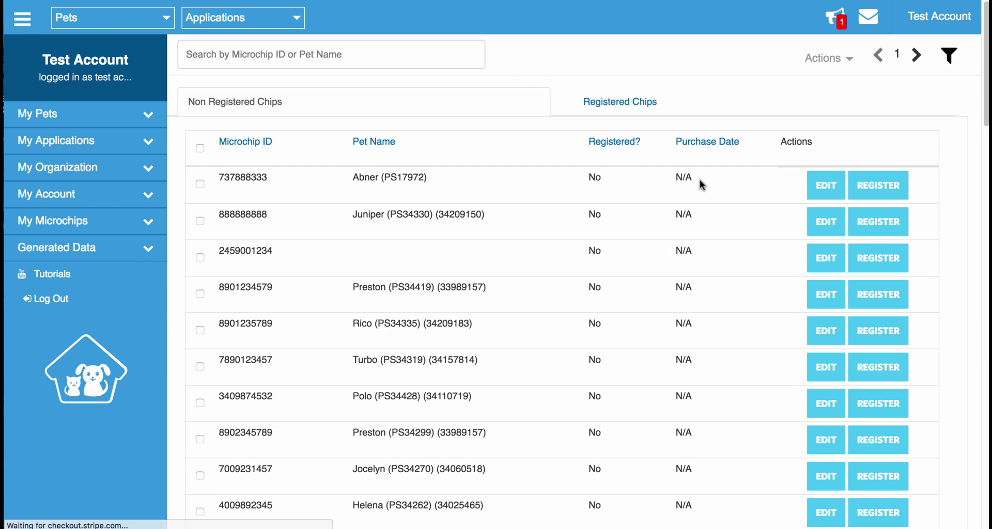
pyautogui.click(612, 110)
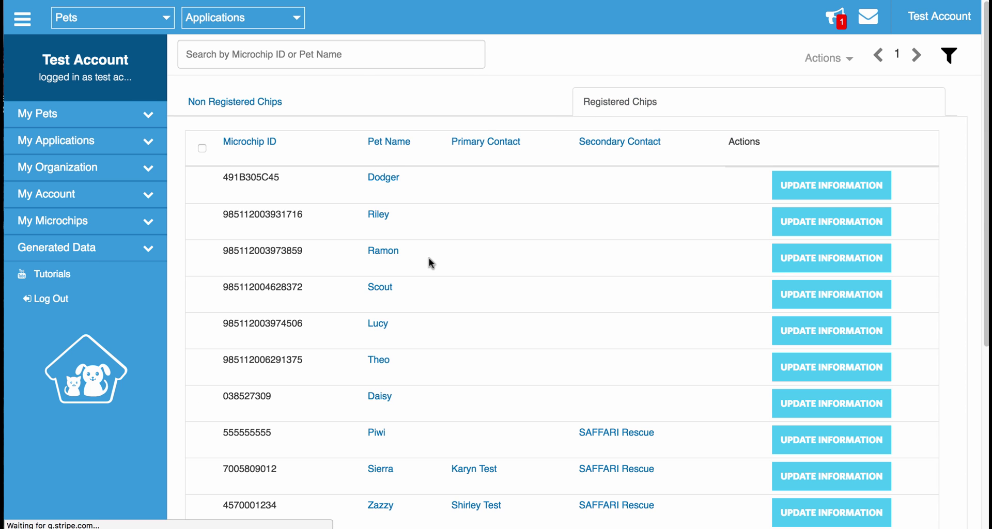
pyautogui.scroll(-6, 429, 261)
pyautogui.scroll(6, 429, 258)
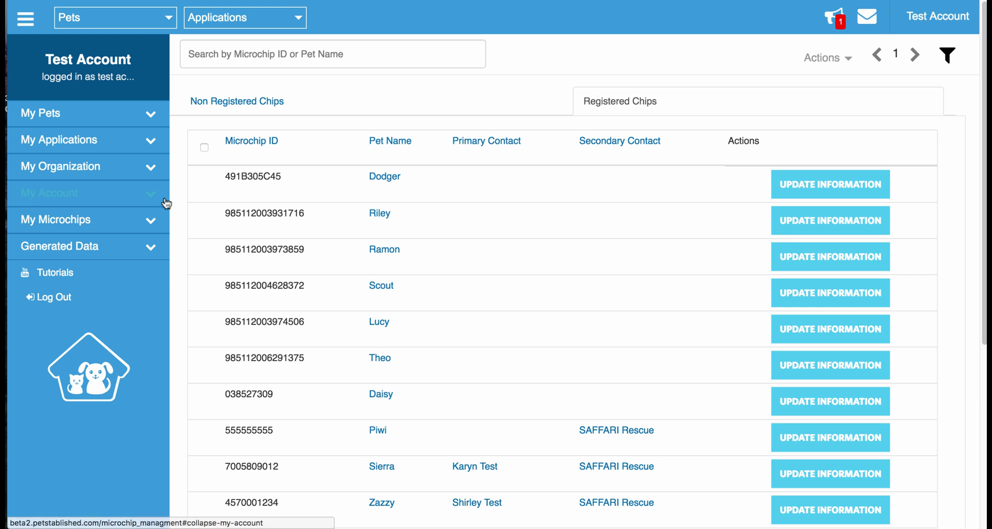
pyautogui.click(62, 228)
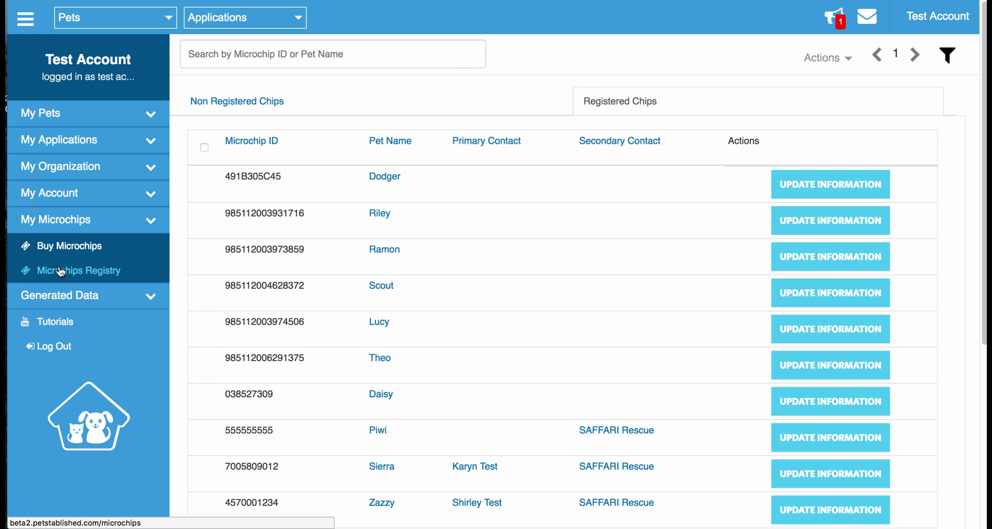
pyautogui.click(260, 113)
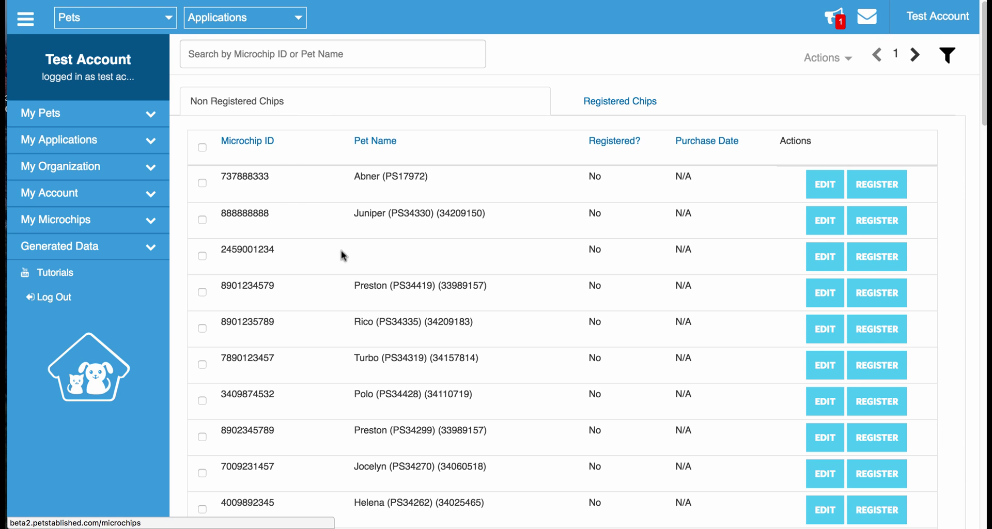
pyautogui.click(202, 292)
pyautogui.click(202, 329)
pyautogui.click(202, 364)
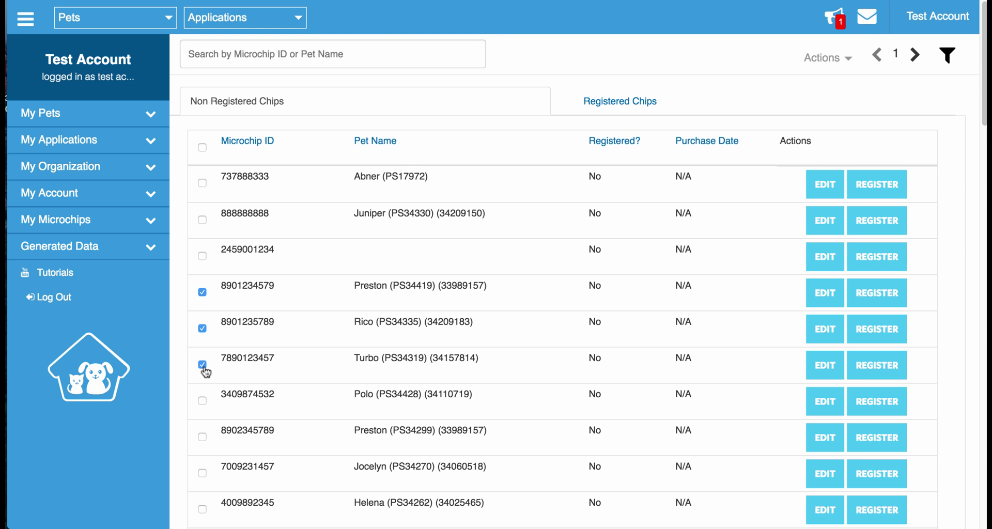
pyautogui.click(202, 401)
pyautogui.click(202, 439)
# View the bulk registration payment form for the selected chips and close it without purchasing.
pyautogui.click(809, 56)
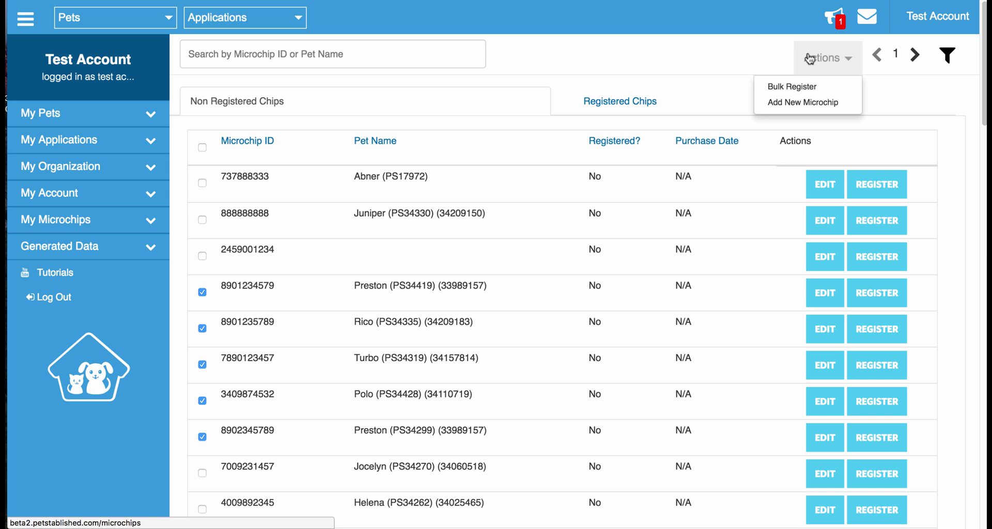
pyautogui.click(801, 85)
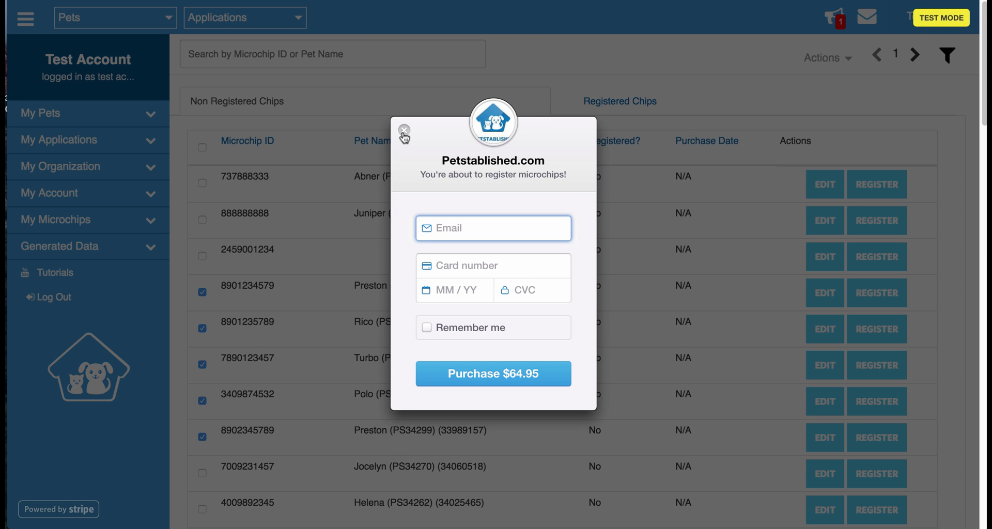
pyautogui.click(404, 131)
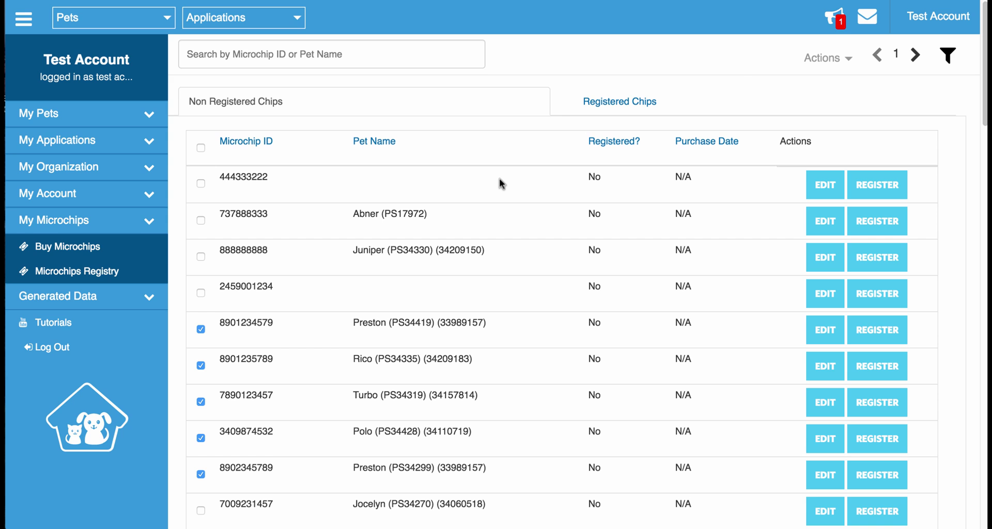
# Add a new microchip with the ID 333222222 and no pet assigned, and save it.
pyautogui.click(817, 61)
pyautogui.click(813, 103)
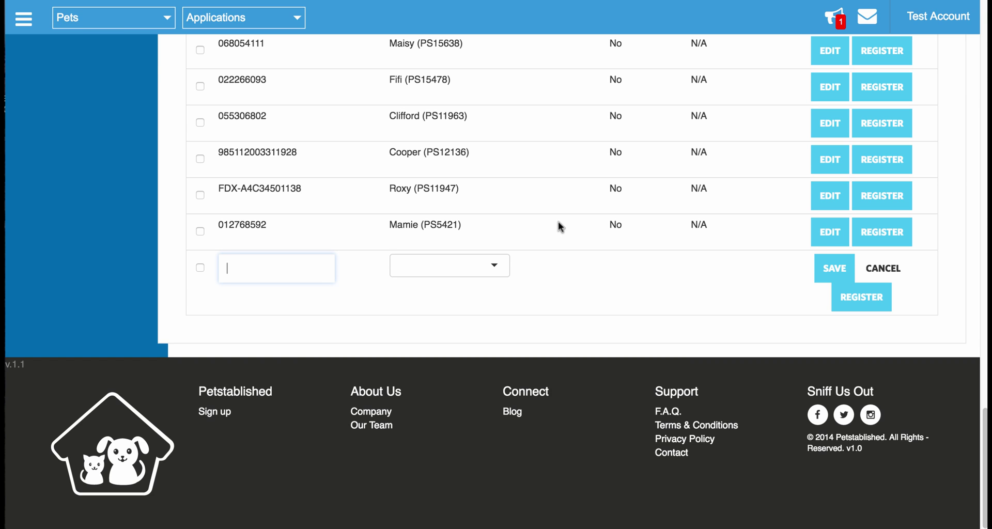
pyautogui.write('333222222')
pyautogui.click(816, 268)
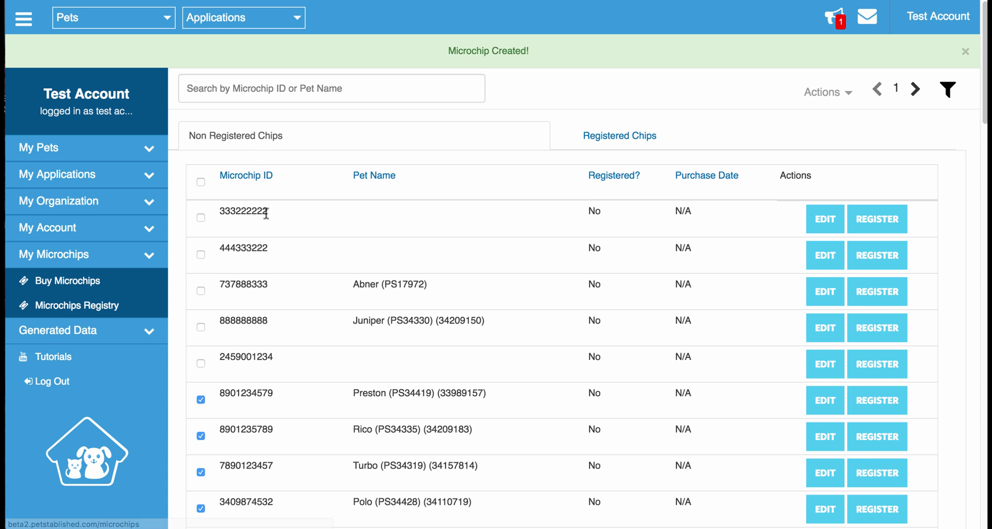
# Register microchip 333222222 and review the pet fields on its microchip management form.
pyautogui.click(868, 218)
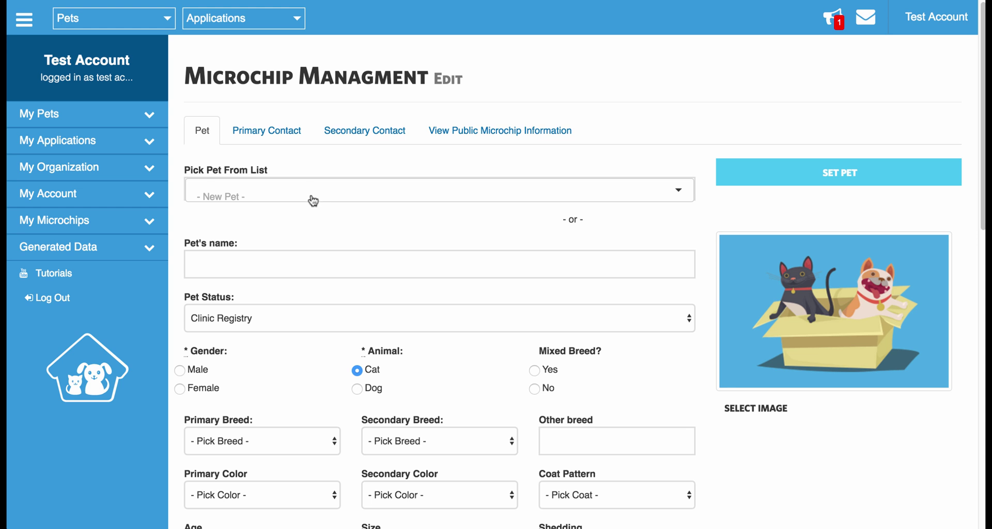
pyautogui.scroll(-3, 311, 238)
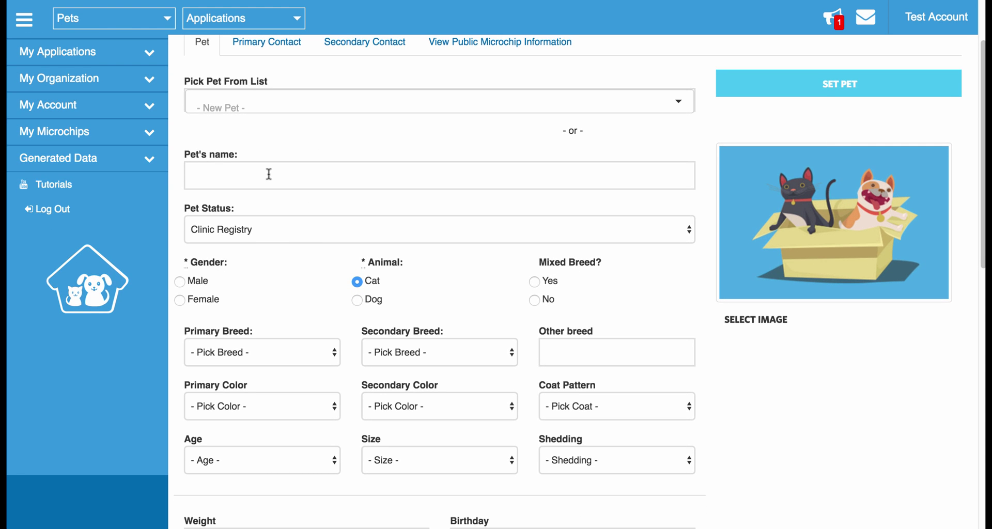
pyautogui.scroll(-4, 293, 317)
pyautogui.scroll(-8, 293, 317)
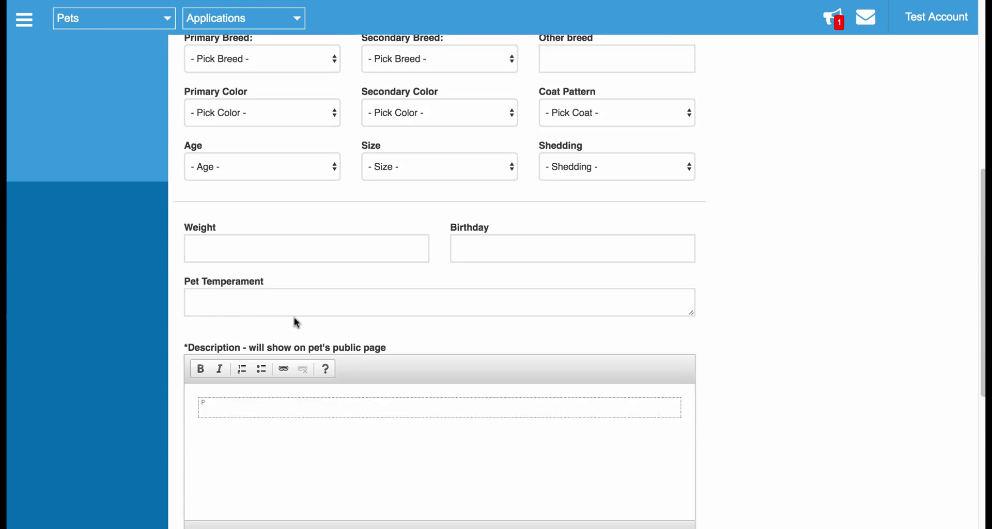
pyautogui.scroll(15, 294, 317)
pyautogui.scroll(1, 295, 317)
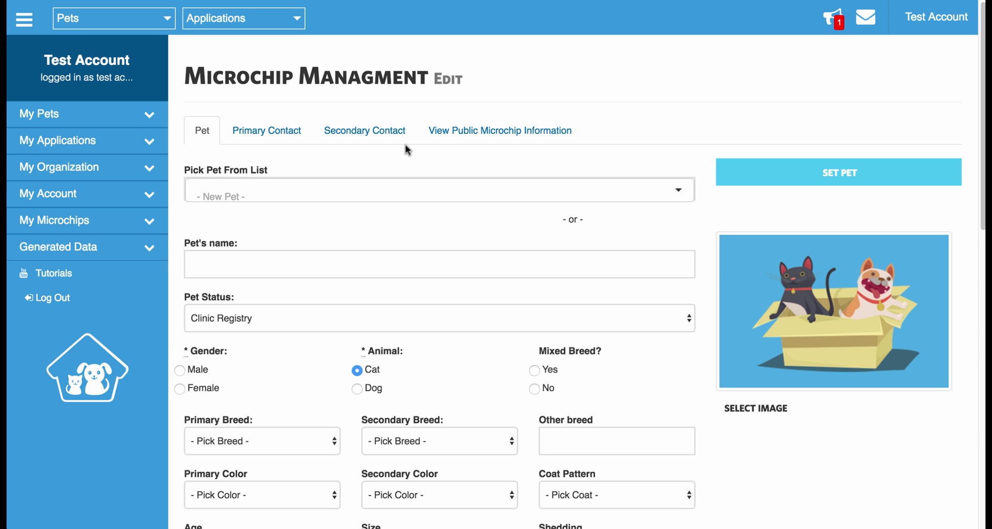
# Go back to the Microchips Registry and show the registered chips.
pyautogui.click(123, 226)
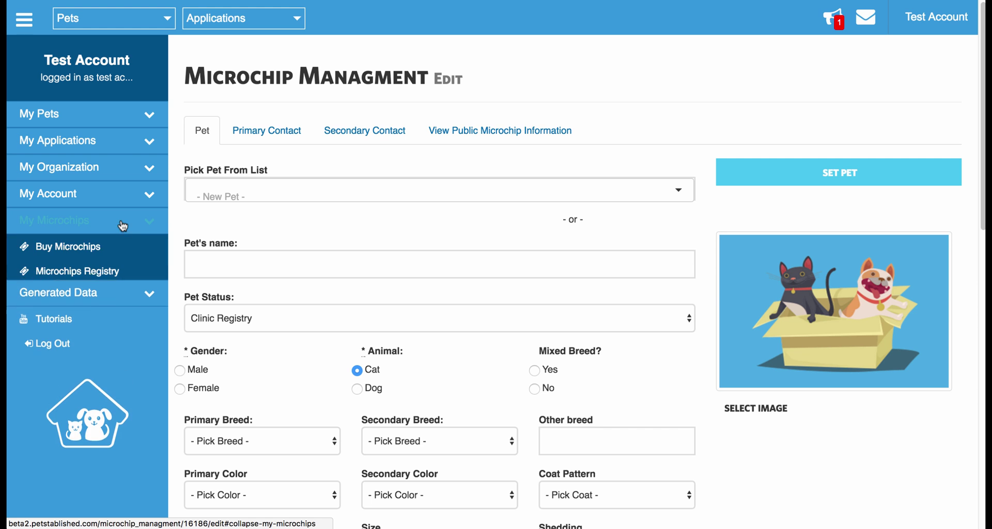
pyautogui.click(98, 274)
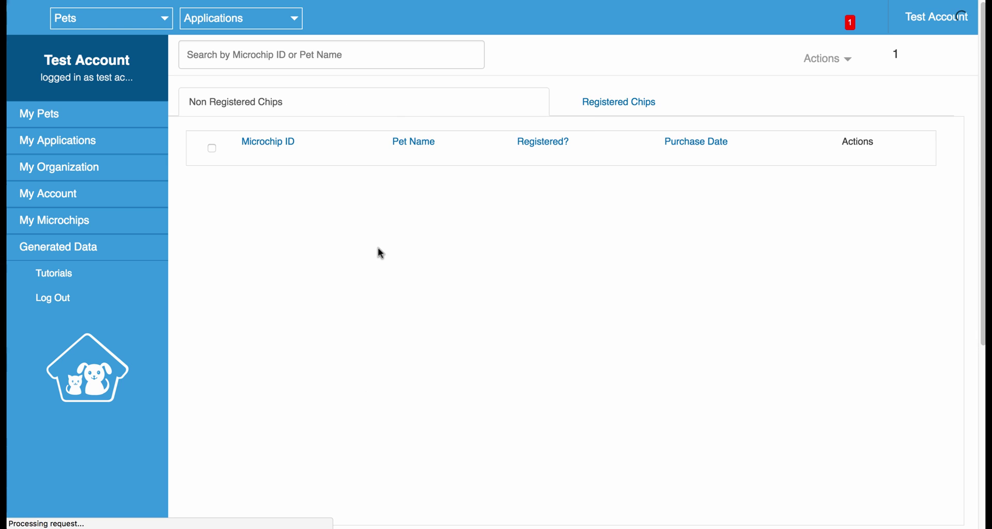
pyautogui.click(617, 105)
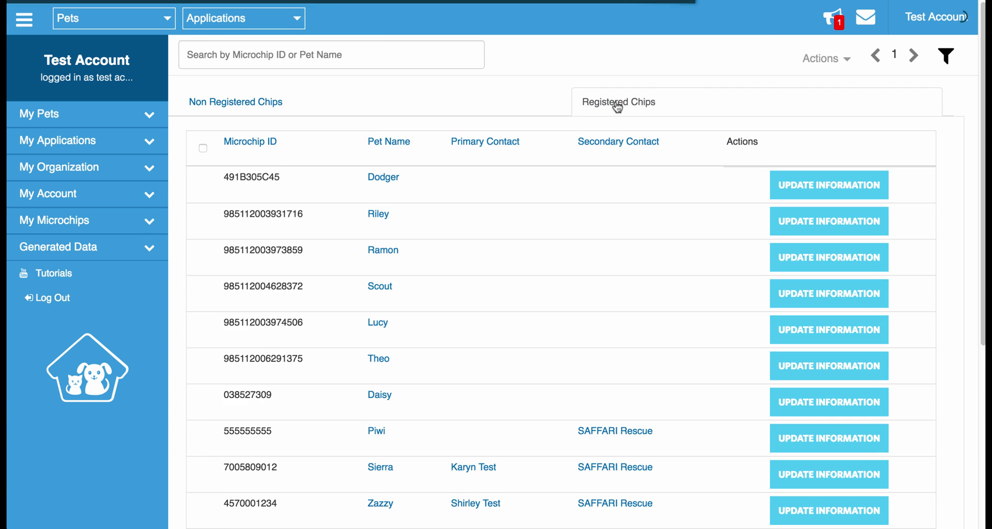